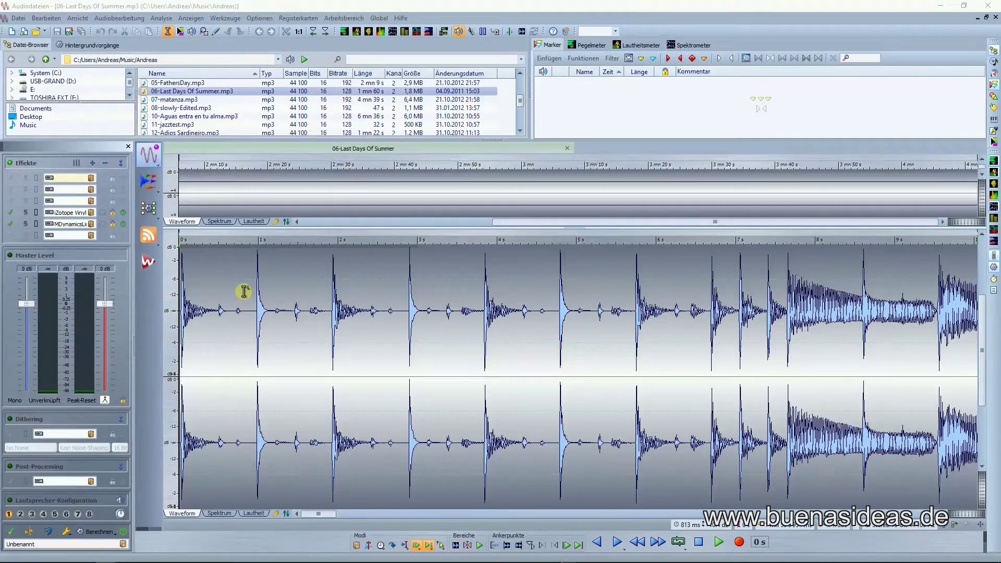
- Insert 1 minute of absolute silence with 10 ms fades at the start of the track and start playback
left_click(45, 18)
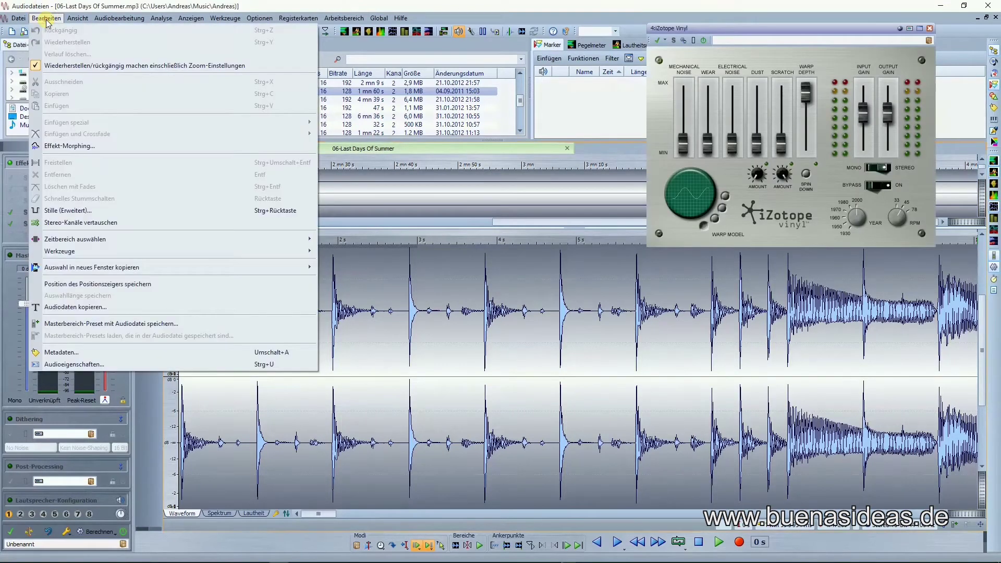
left_click(180, 207)
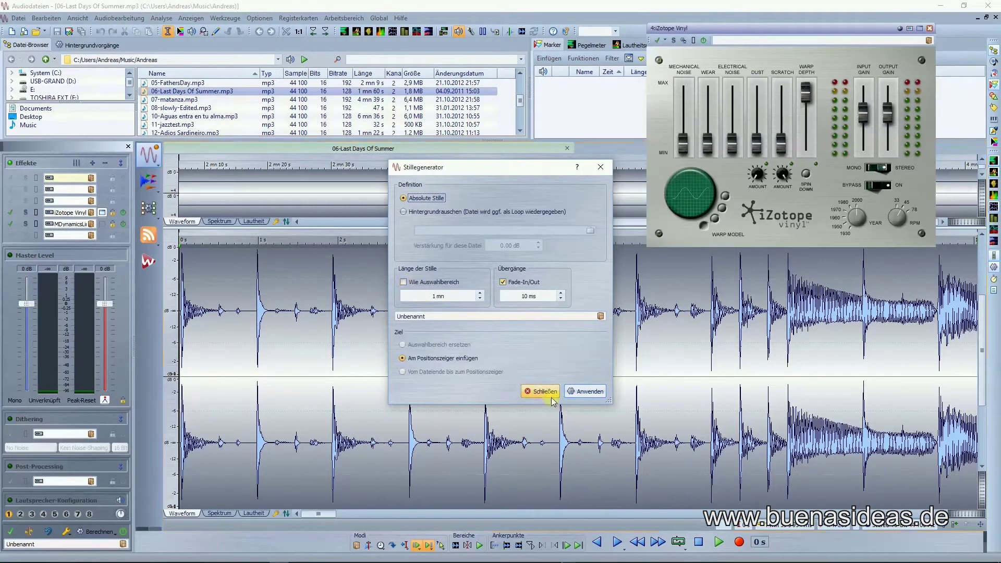
left_click(574, 391)
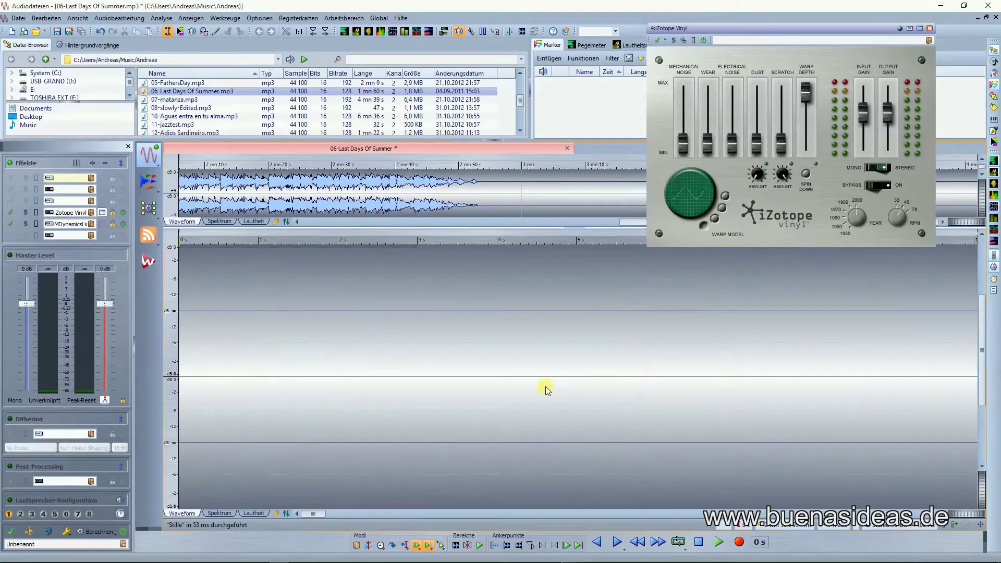
left_click(718, 545)
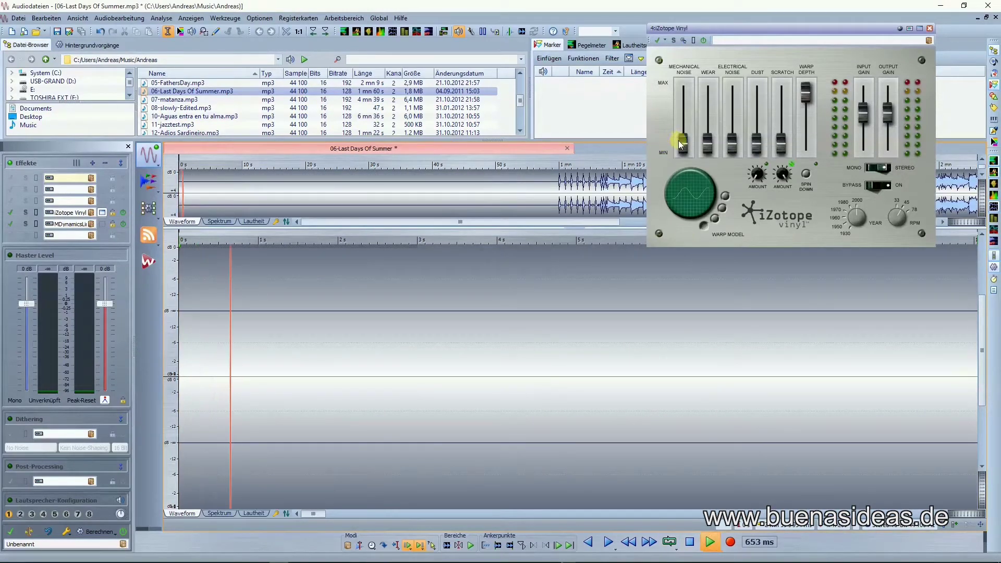
- Audition the mechanical noise, wear, electrical noise, dust and scratch sliders in iZotope Vinyl over the silence, returning each to minimum
left_click_drag(680, 140, 734, 143)
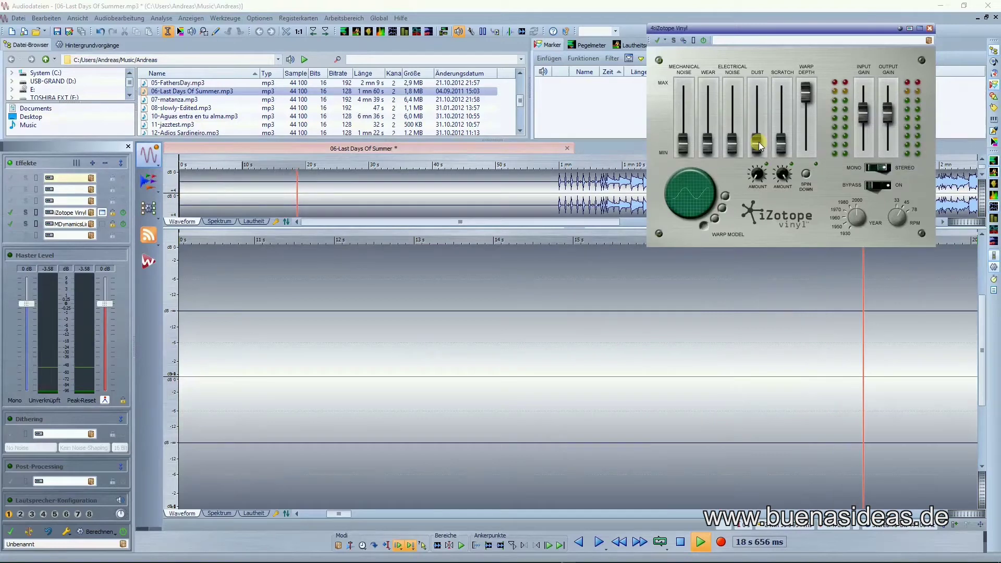
mouse_move(782, 148)
left_mouse_down()
mouse_move(791, 101)
mouse_move(790, 154)
left_mouse_up()
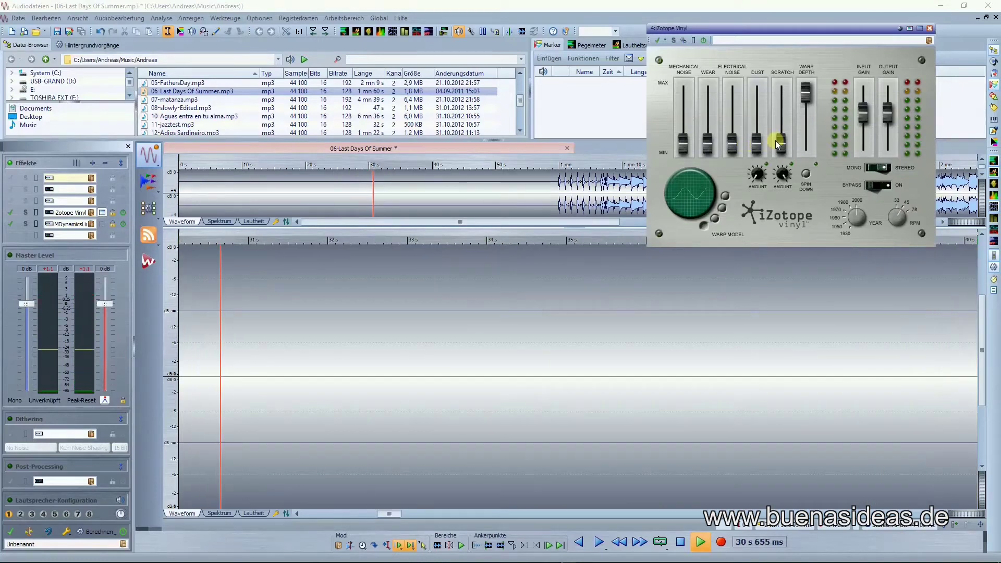
mouse_move(758, 140)
left_mouse_down()
mouse_move(759, 87)
mouse_move(759, 150)
left_mouse_up()
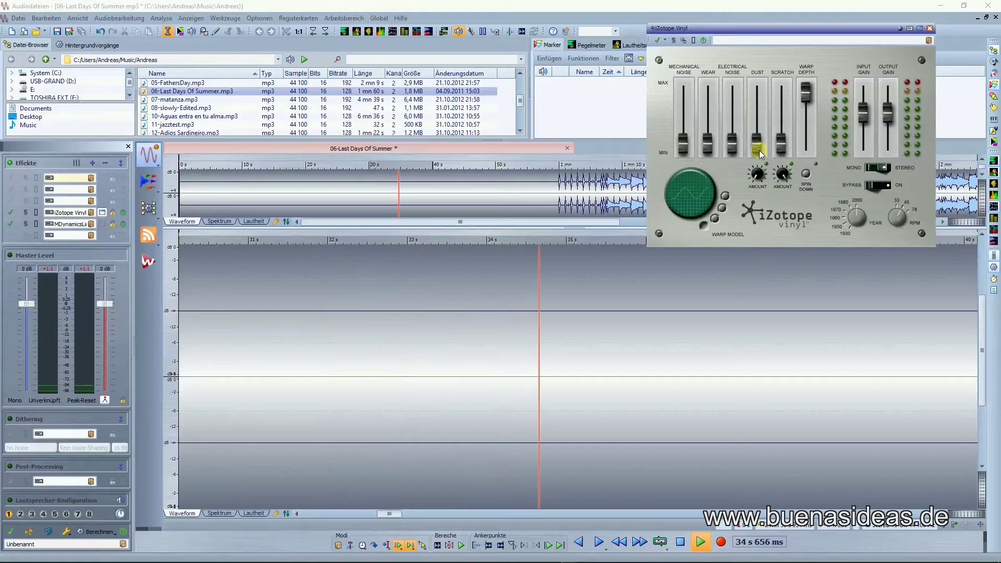
- Raise the mechanical noise, wear, electrical noise, dust and scratch sliders together to roughly mid-level
left_click_drag(684, 141, 710, 112)
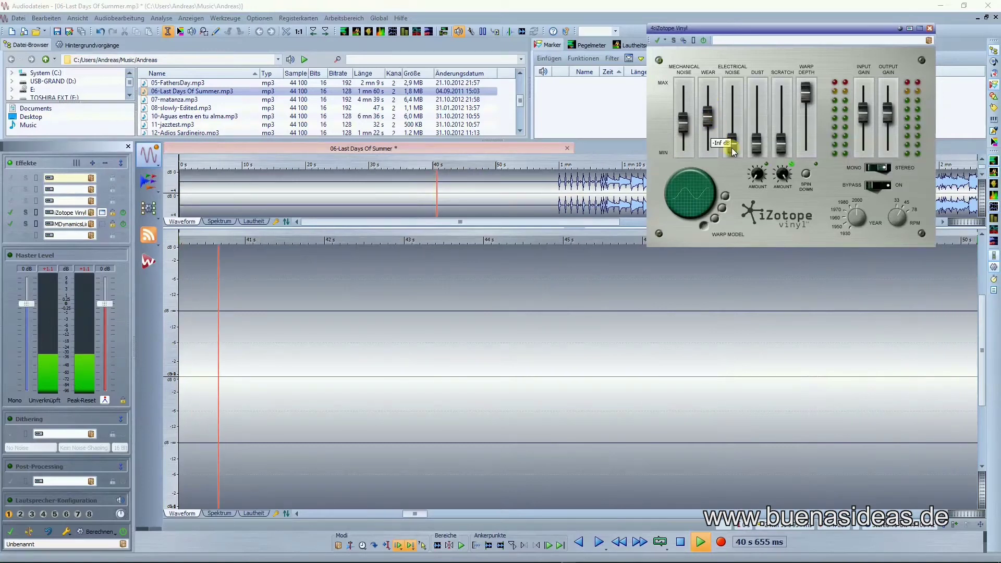
left_click_drag(731, 146, 761, 118)
left_click_drag(780, 141, 786, 120)
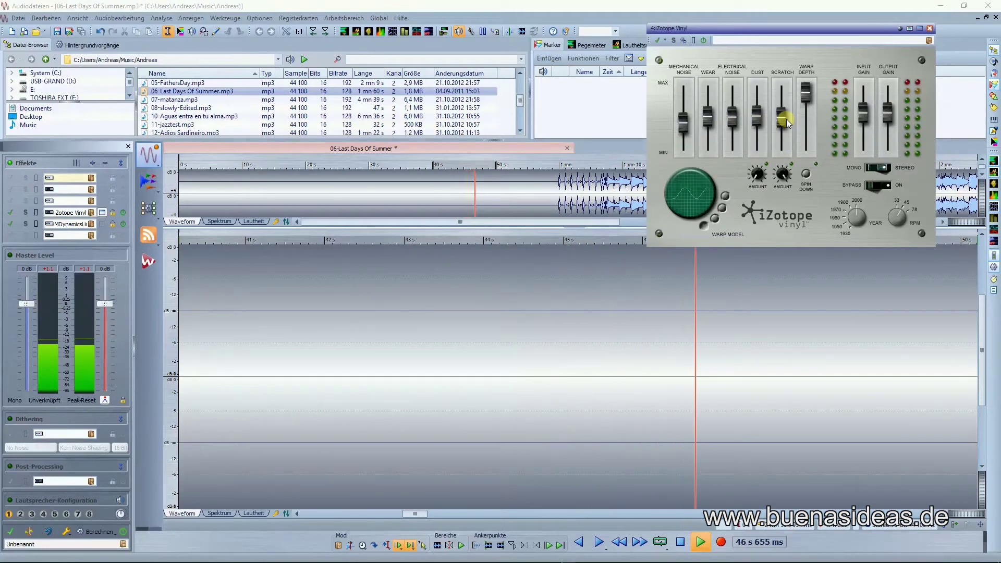
- Try the Vinyl bypass switch and vary the dust and scratch amount knobs during playback
left_click(884, 186)
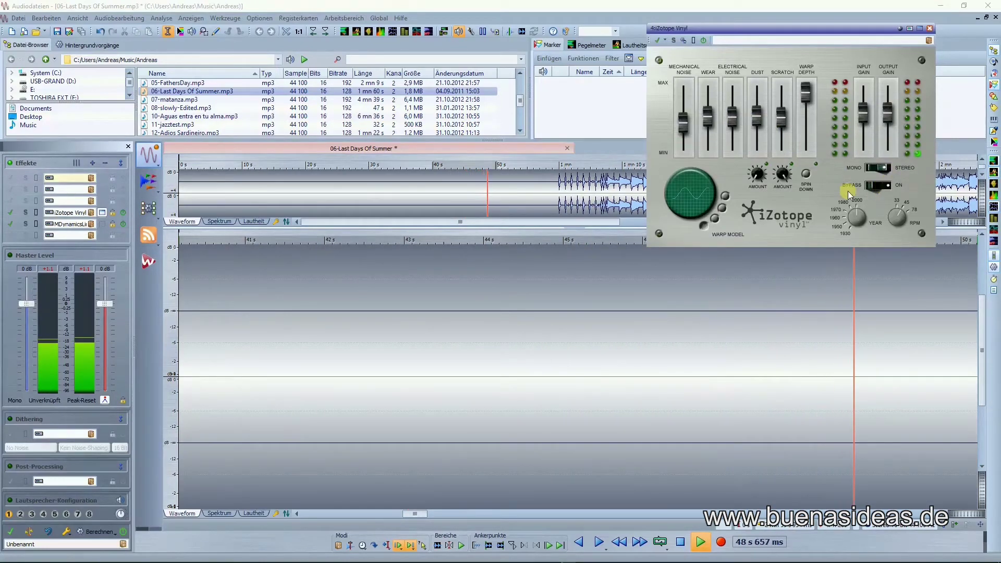
left_click(762, 183)
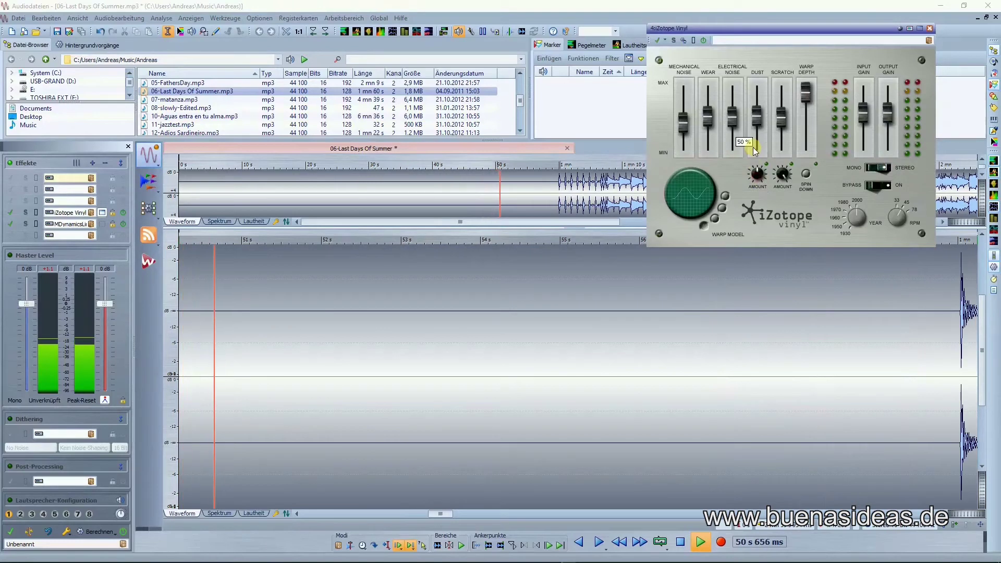
left_click(761, 126)
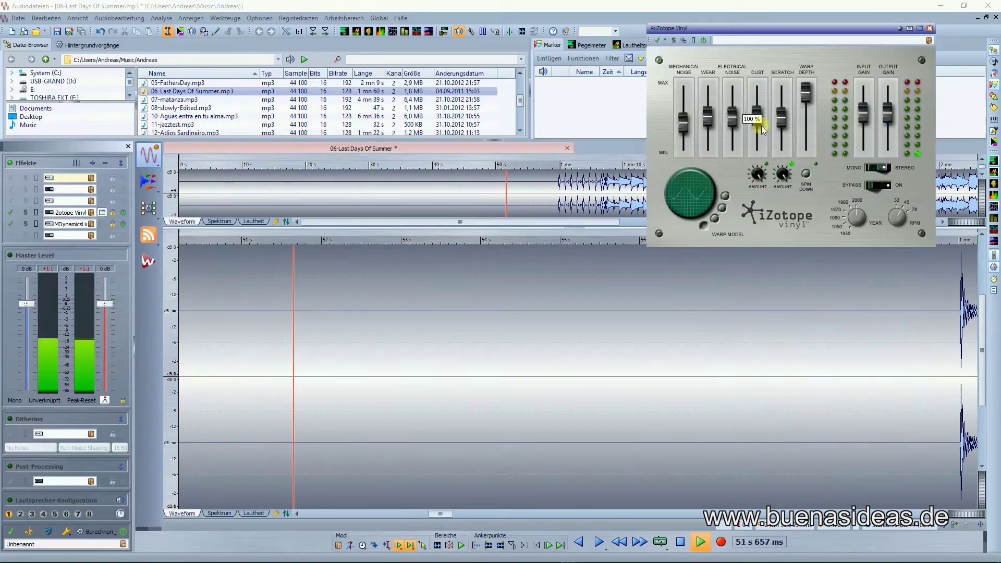
left_click(783, 174)
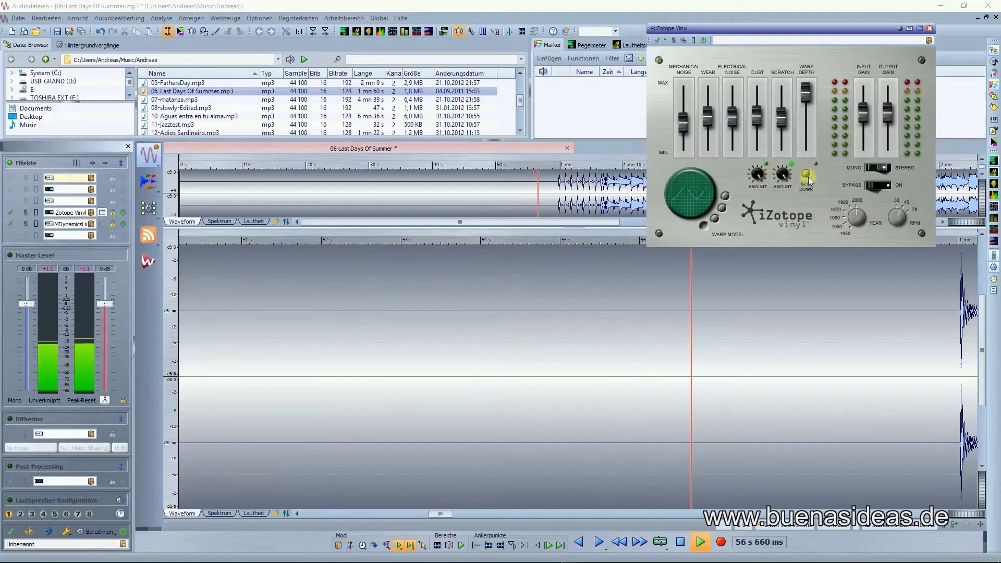
left_click_drag(758, 172, 750, 249)
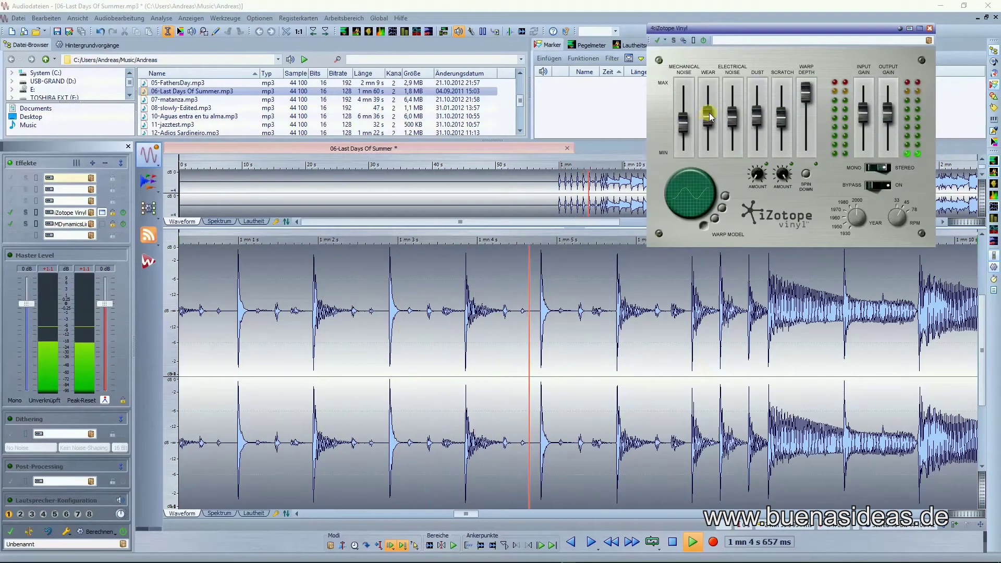
- Lower the warp depth to 0 % and bring all five noise sliders down to minimum while the music plays
mouse_move(708, 115)
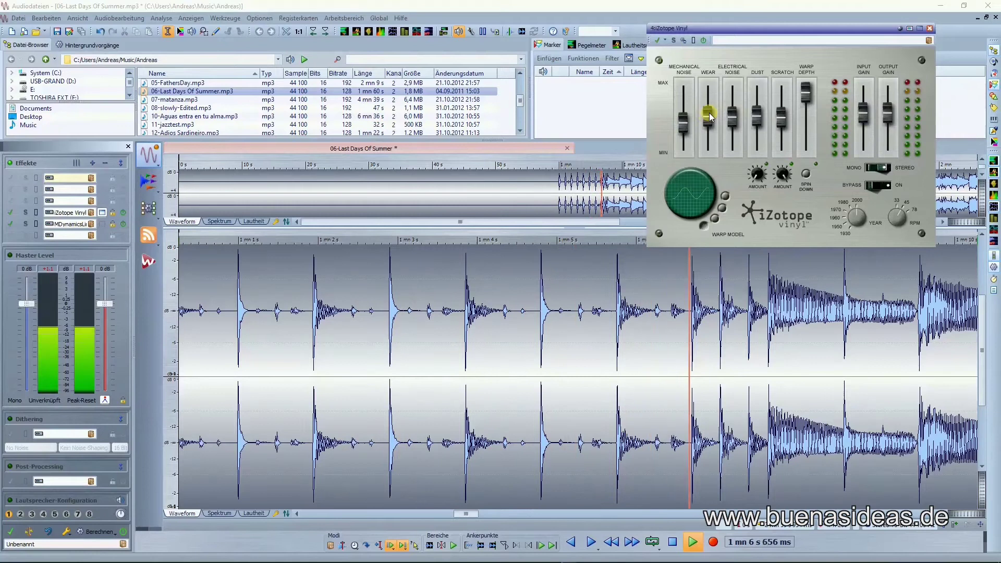
left_click_drag(709, 116, 709, 129)
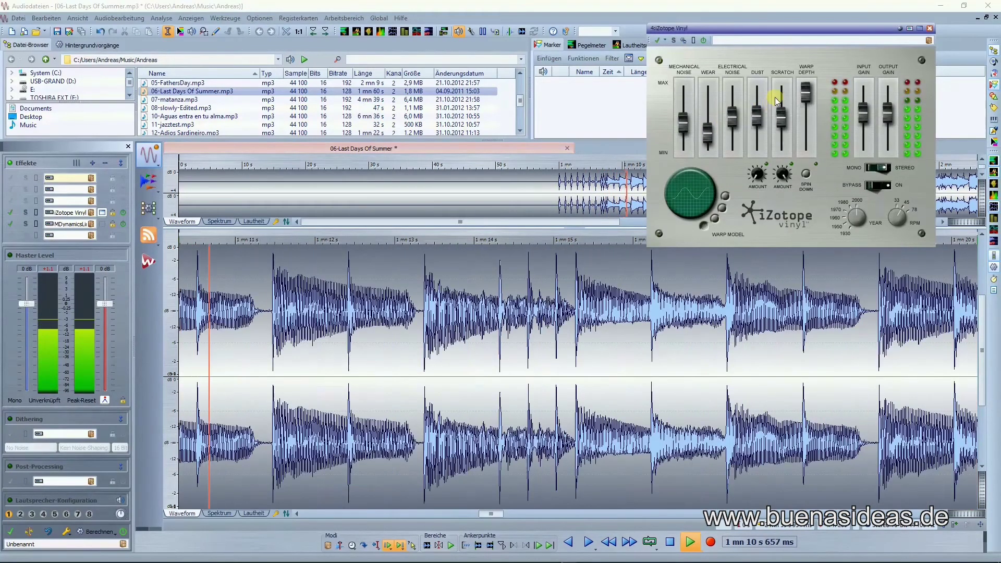
left_click_drag(802, 92, 808, 154)
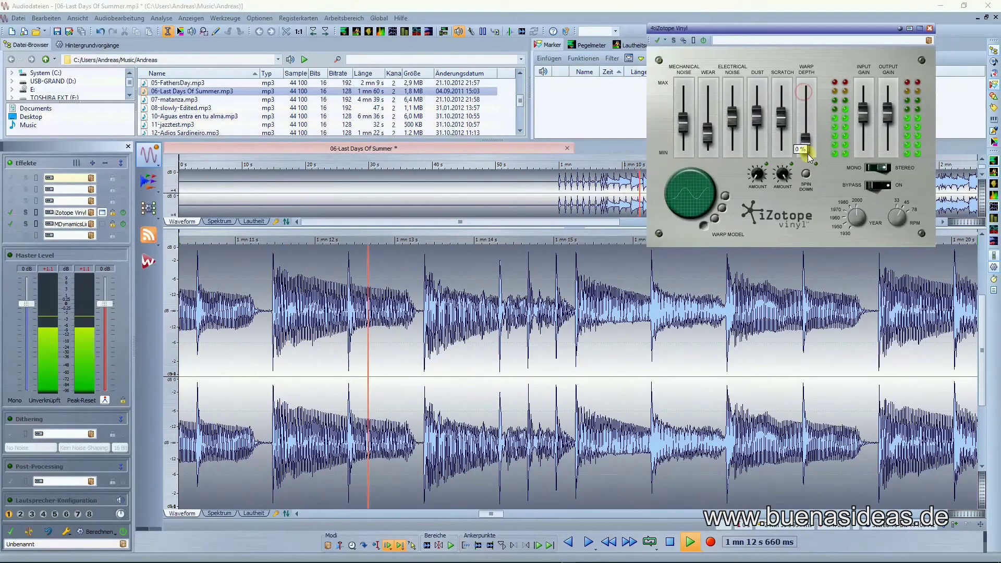
left_click_drag(681, 122, 706, 152)
left_click_drag(729, 114, 732, 145)
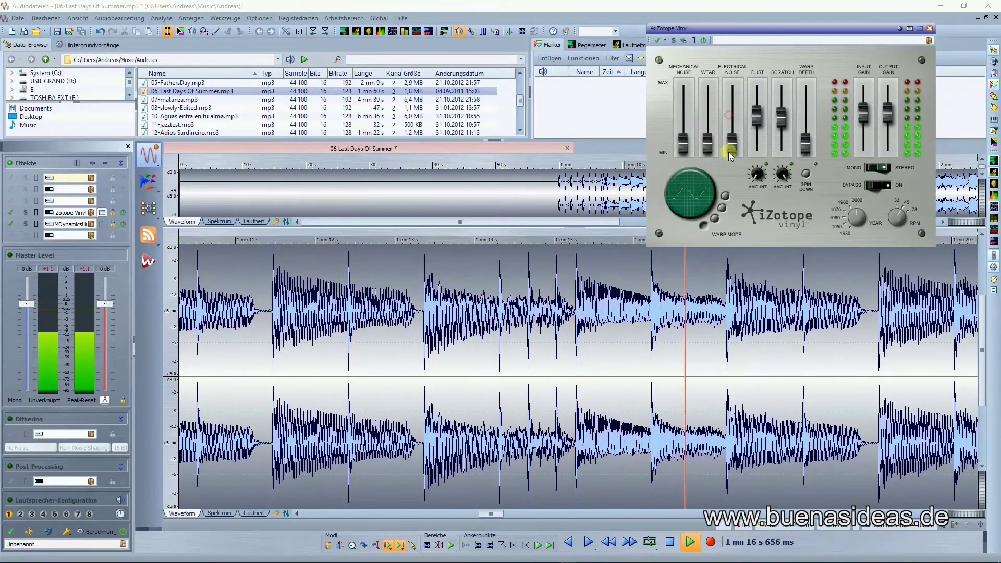
left_click_drag(757, 112, 782, 148)
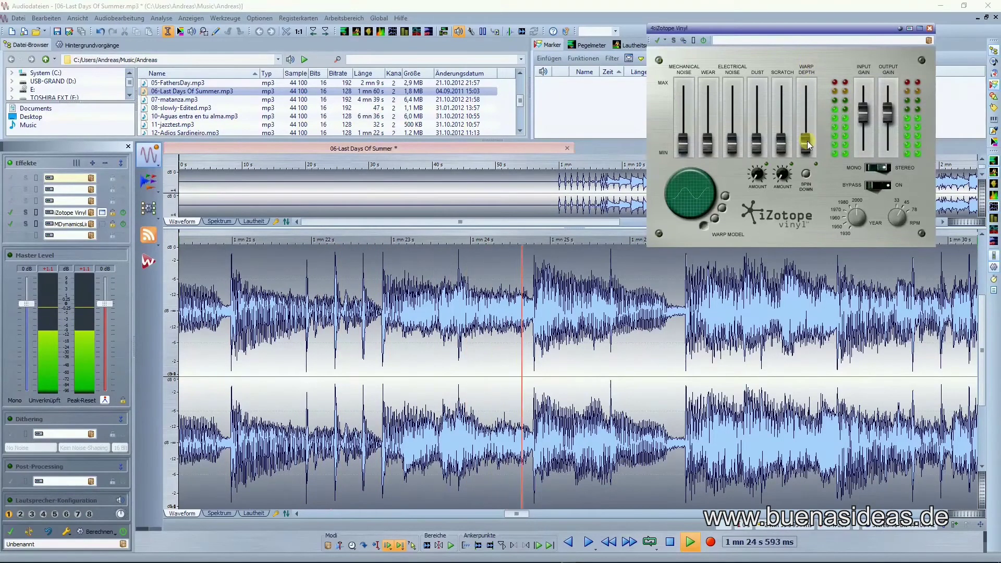
- Try maximum warp depth and the spin-down effect on the music, returning the warp depth to minimum
left_click_drag(802, 149, 811, 86)
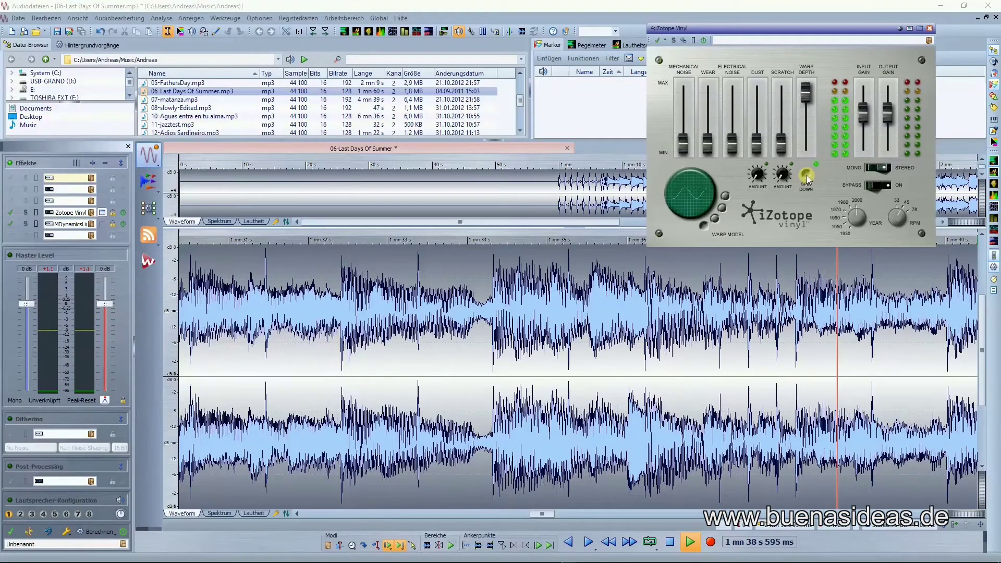
left_click_drag(806, 93, 806, 181)
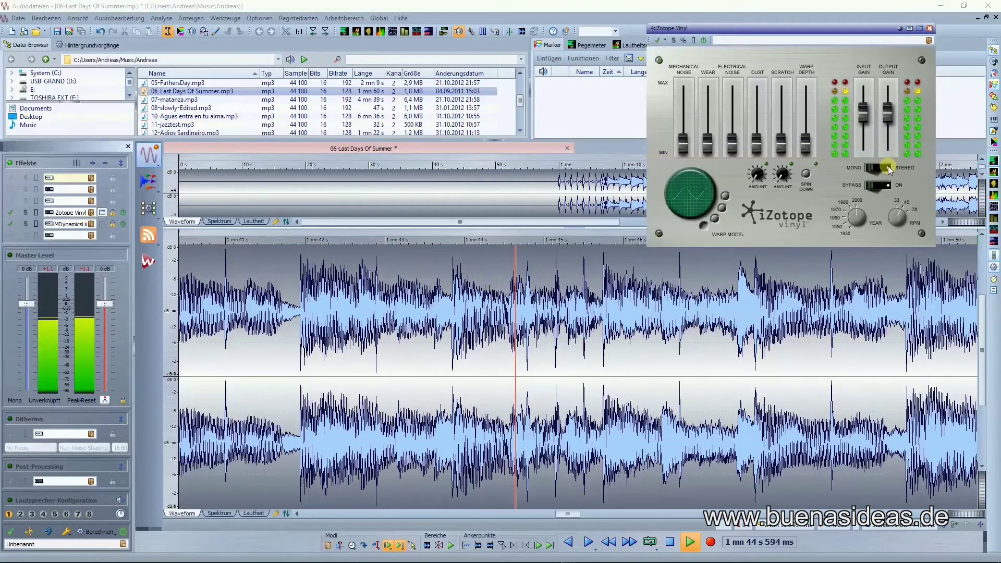
- Try the mono/stereo switch and go through the warp models, ending on the sine-shaped one
left_click(874, 166)
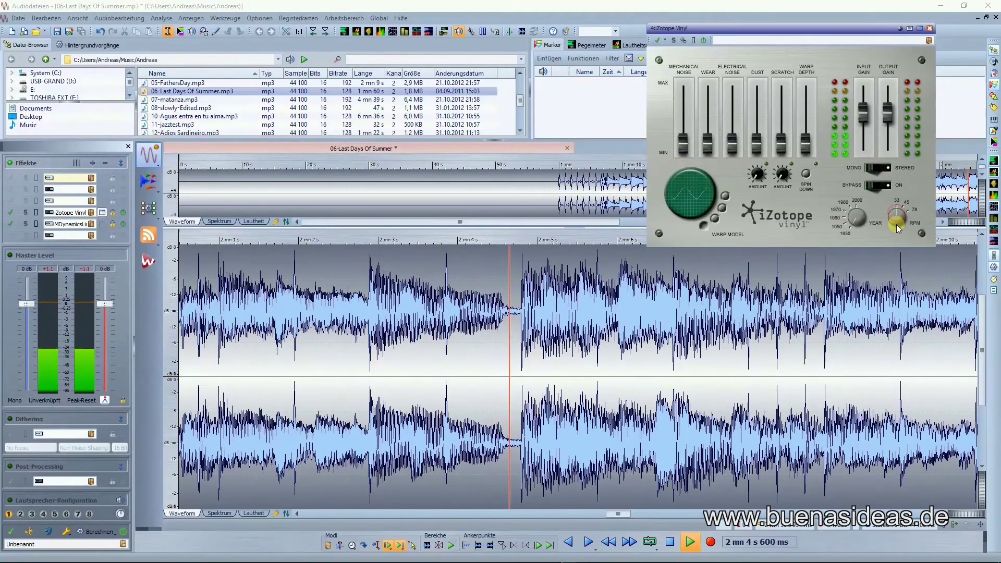
left_click(722, 204)
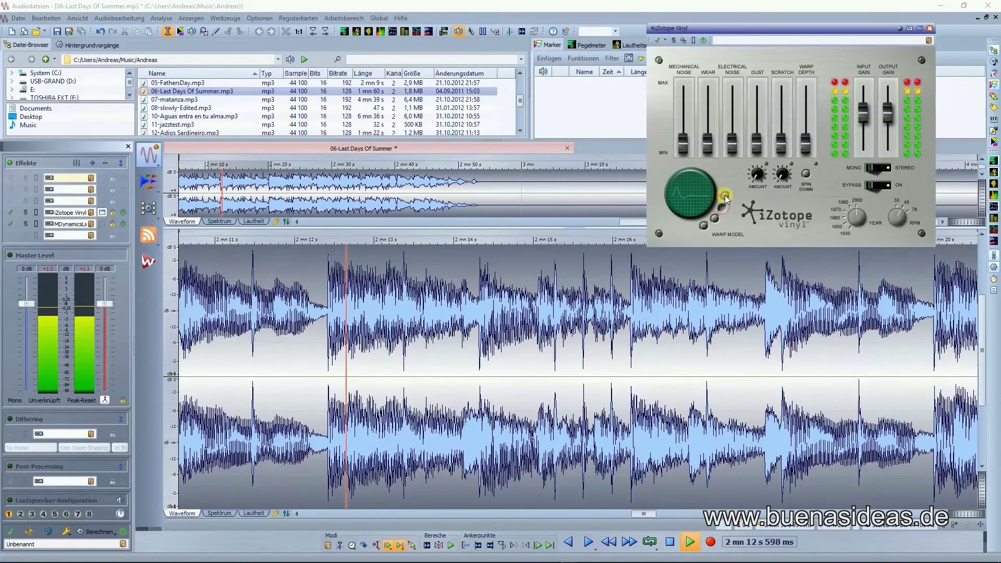
left_click(722, 204)
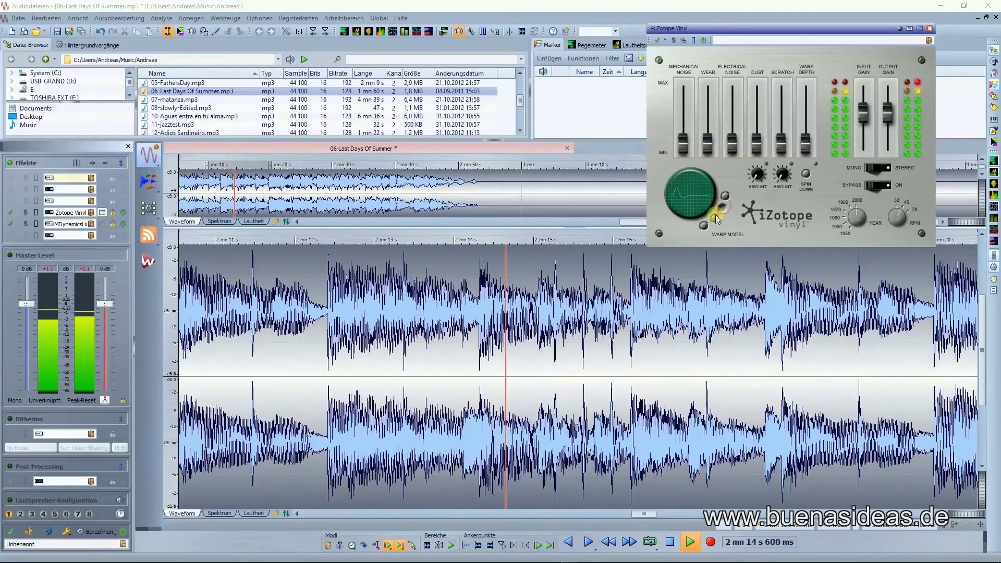
left_click(705, 225)
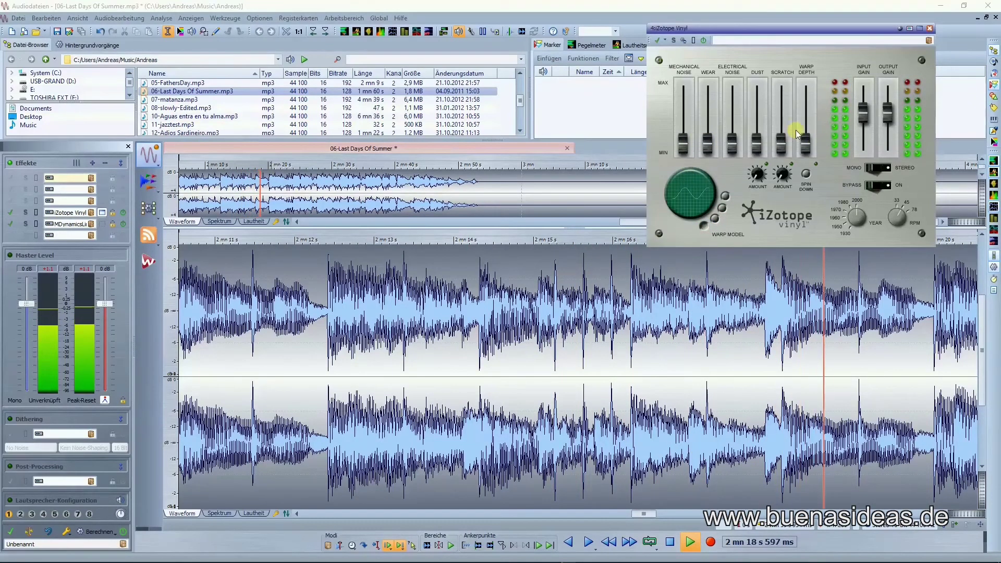
- Raise the five noise sliders slightly, set the warp depth to about halfway and adjust the year knob
left_click_drag(781, 141, 781, 133)
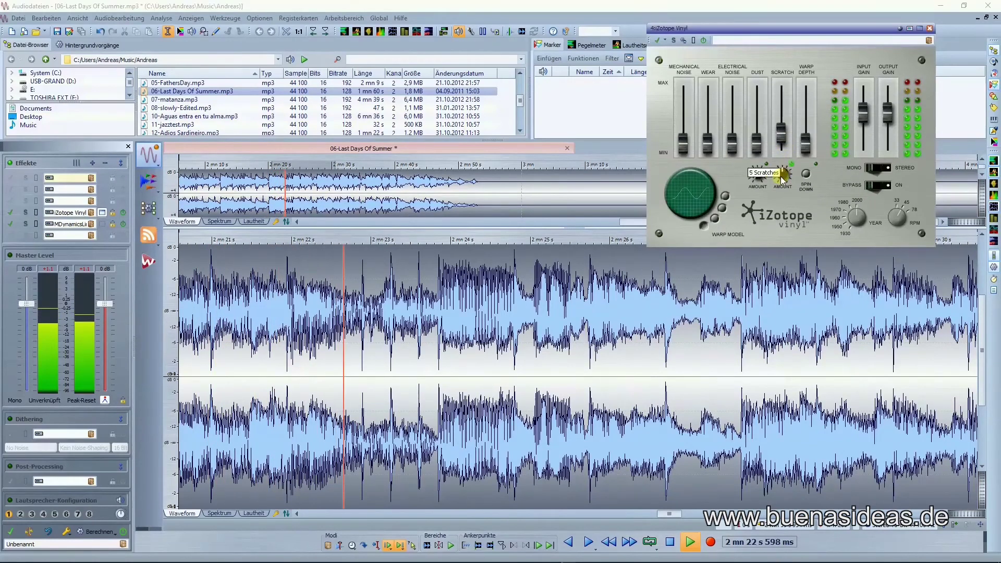
mouse_move(756, 175)
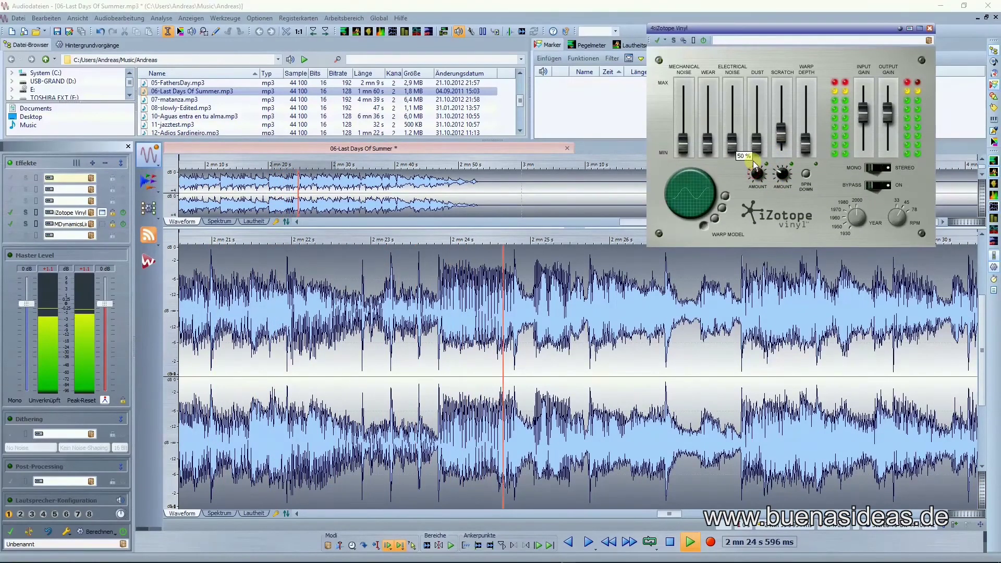
left_click_drag(708, 141, 684, 128)
left_click_drag(806, 119, 806, 112)
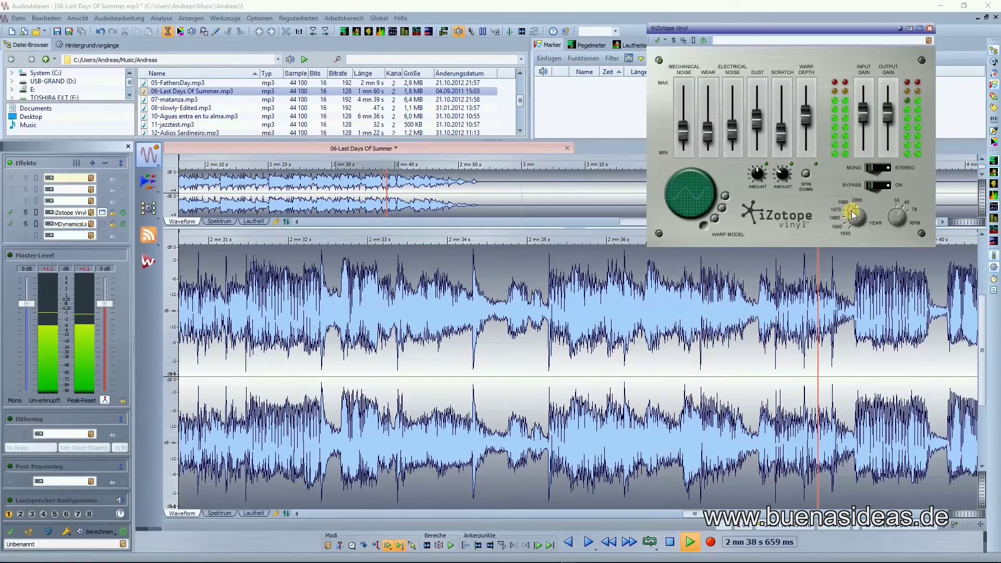
left_click_drag(852, 217, 851, 224)
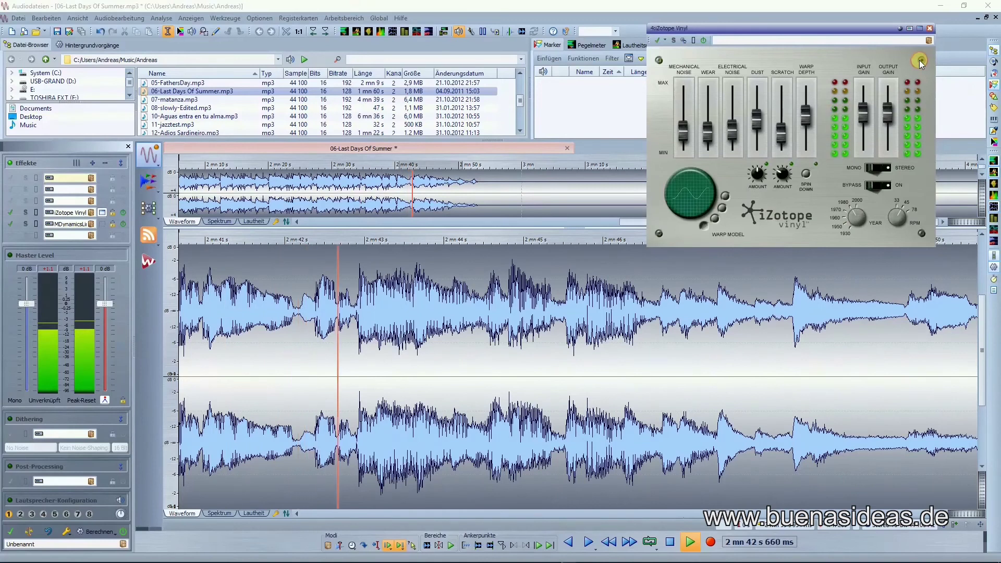
- Unscrew the Vinyl plug-in's faceplate at its corners to view the credits on the circuit board behind it
left_click(658, 60)
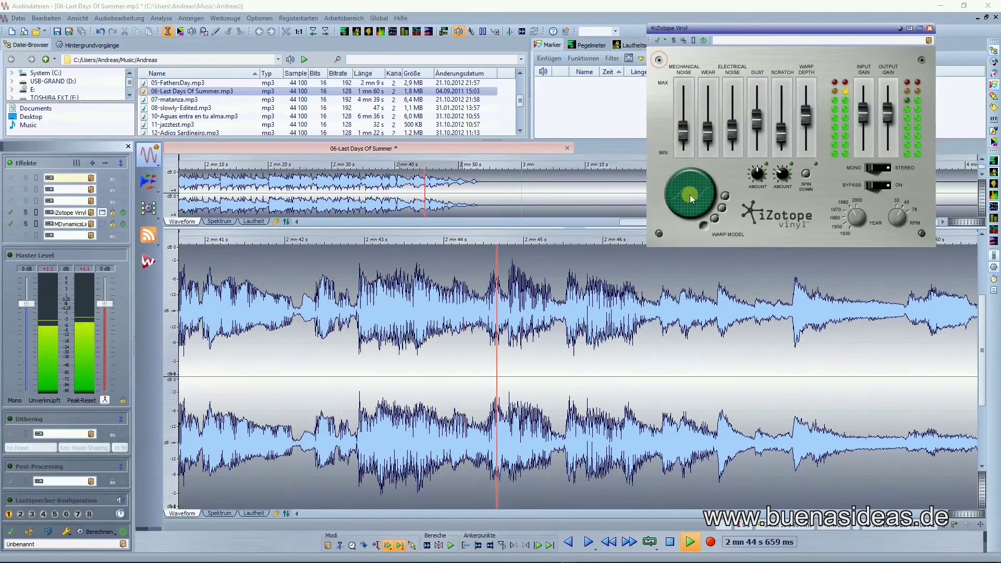
left_click(661, 232)
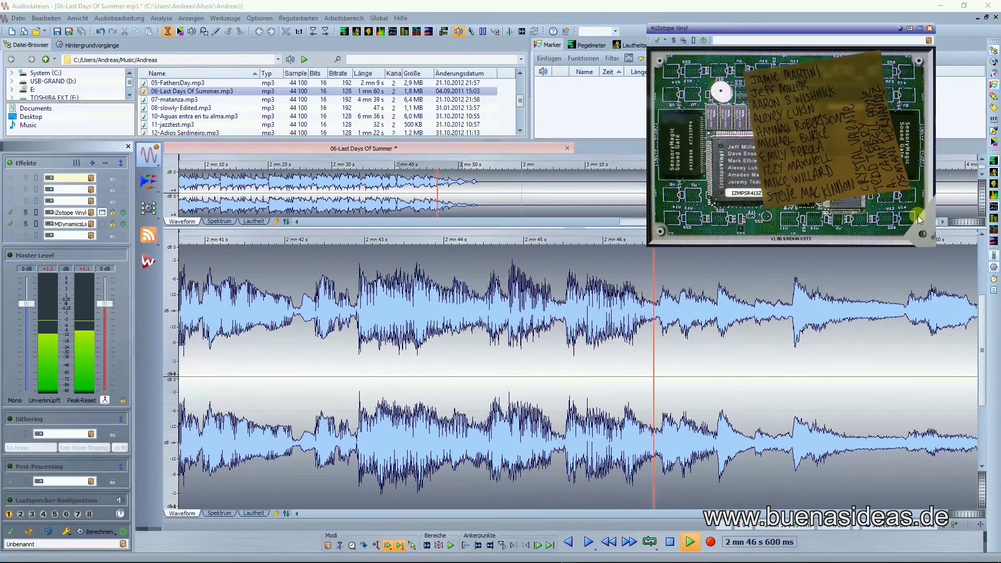
left_click(921, 235)
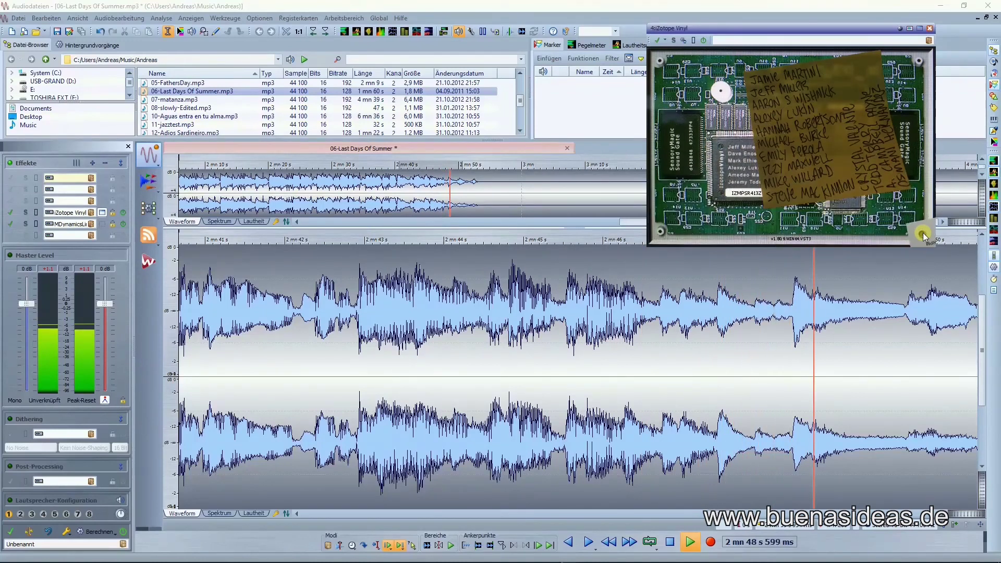
left_click(922, 233)
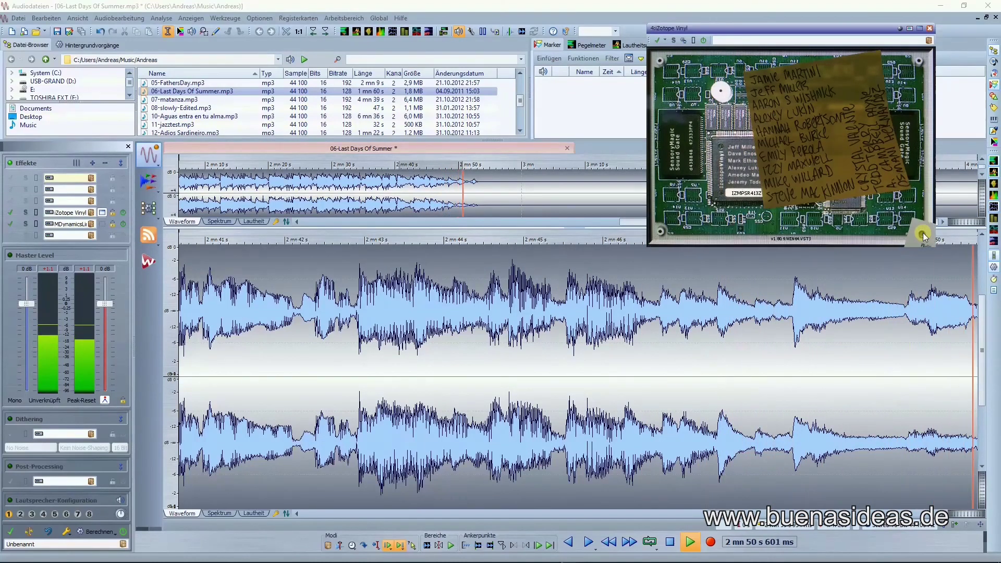
left_click(923, 232)
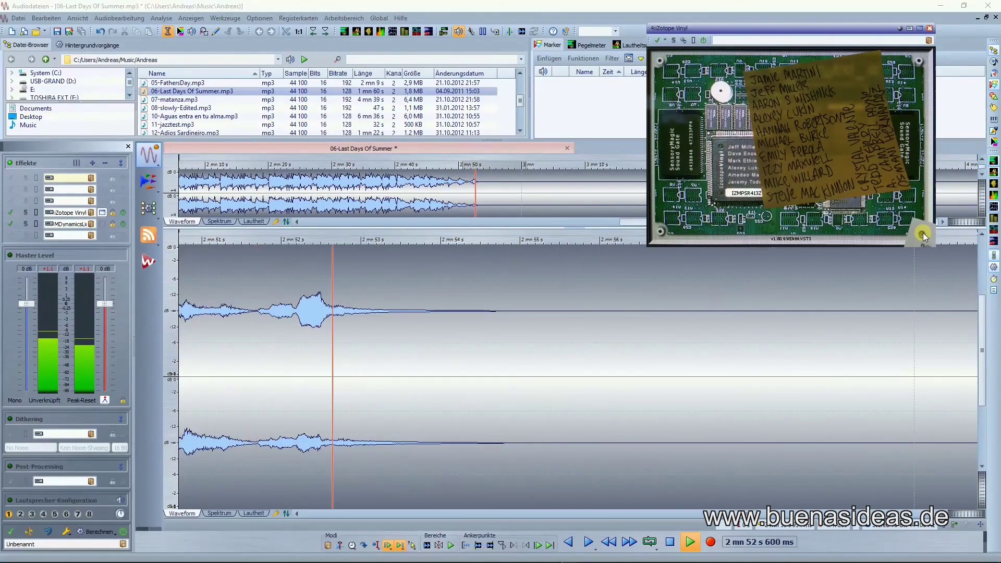
left_click(922, 232)
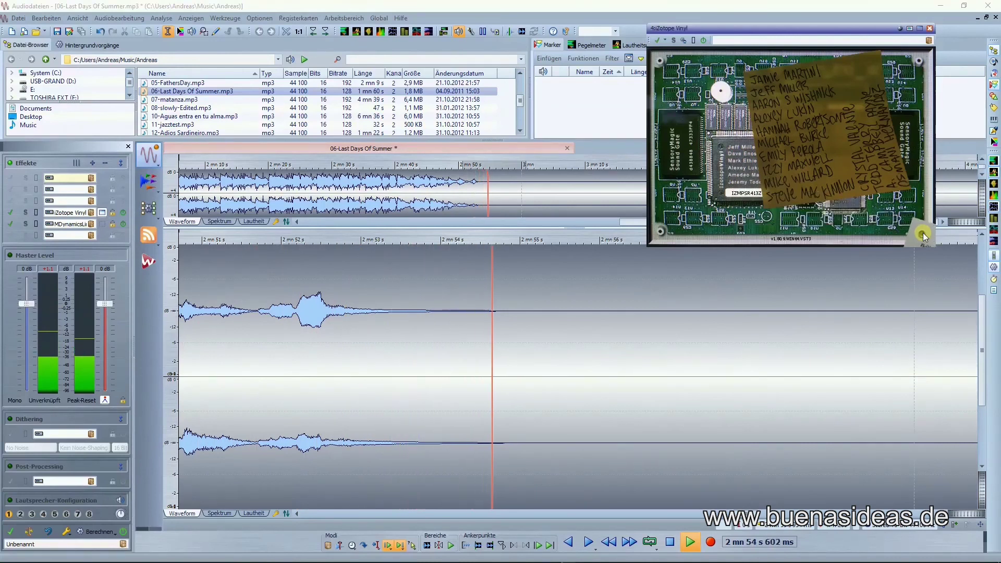
left_click(923, 233)
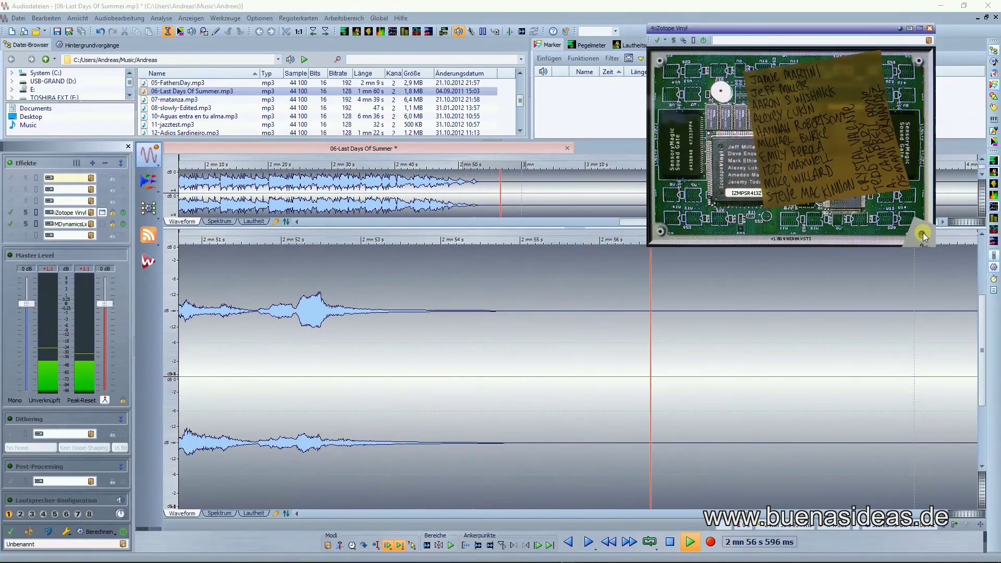
left_click(923, 233)
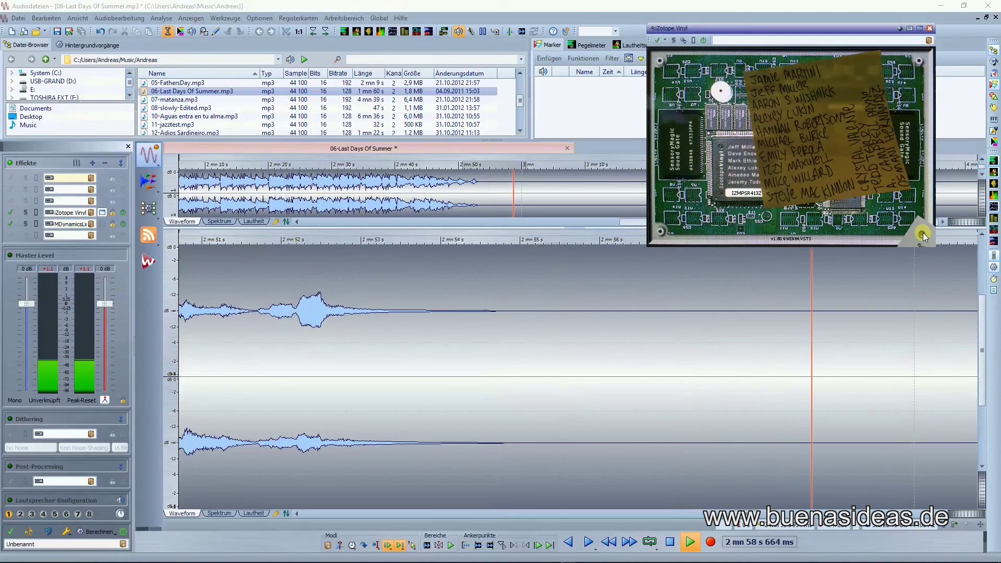